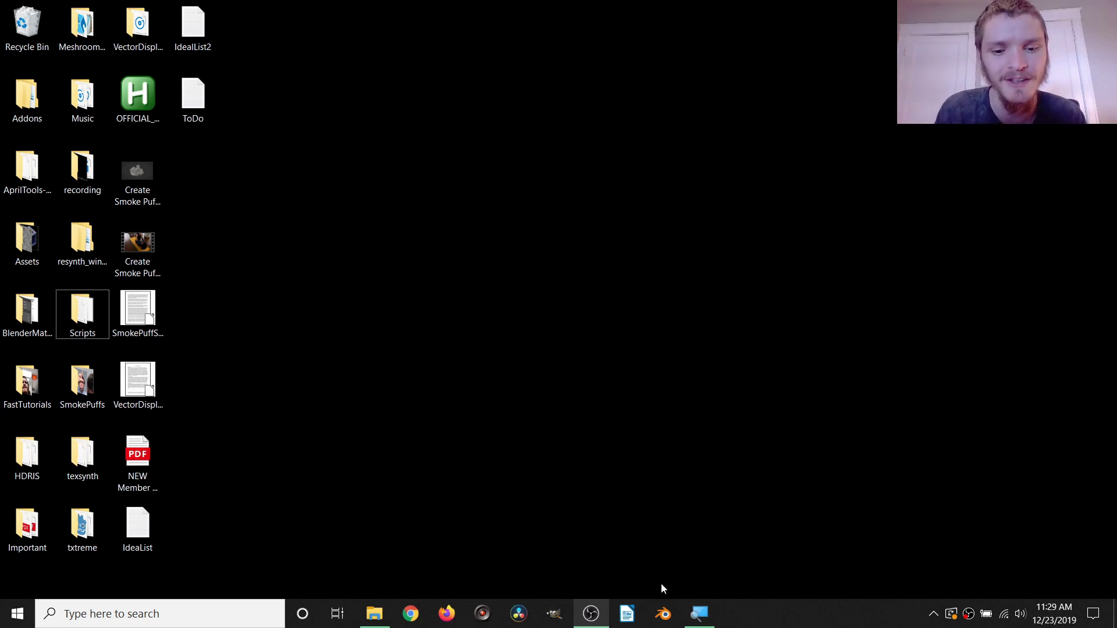
Start Blender 2.81a from its taskbar icon.
{"action": "left_click", "coordinate": [664, 614]}
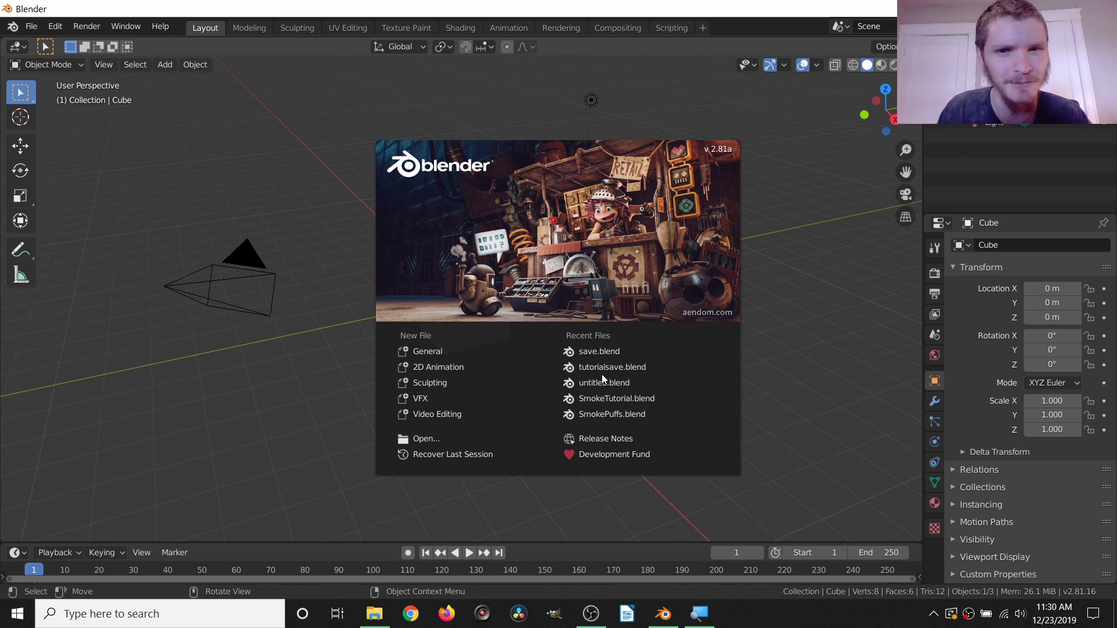
Close the splash screen and toggle the Blender window to fullscreen via Quick Favorites.
{"action": "left_click", "coordinate": [808, 285]}
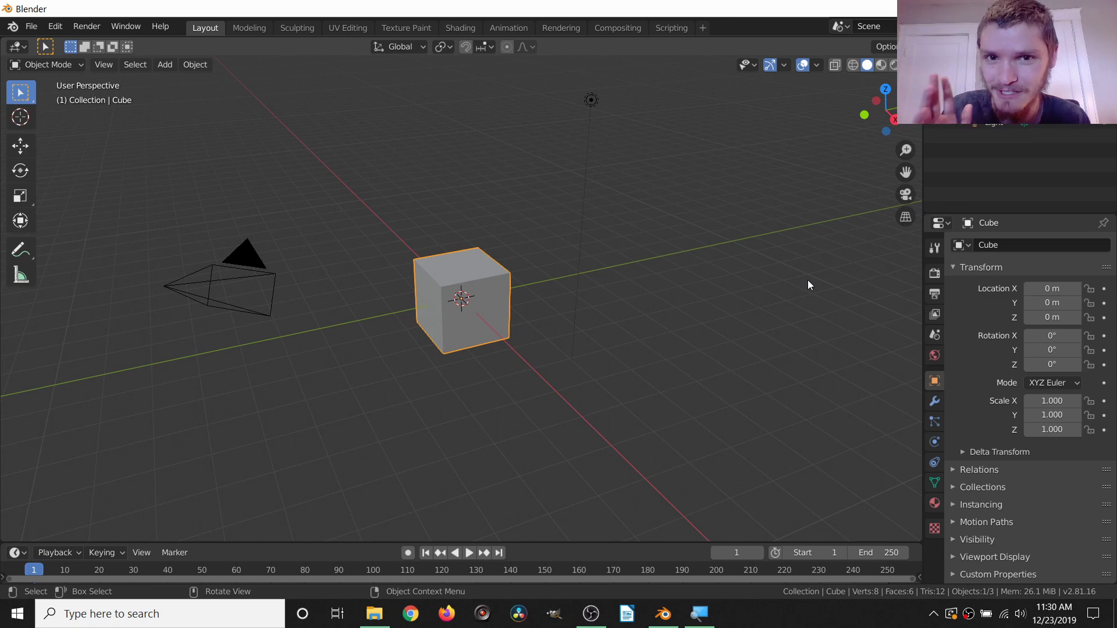
{"action": "key", "text": "q"}
{"action": "left_click", "coordinate": [456, 262]}
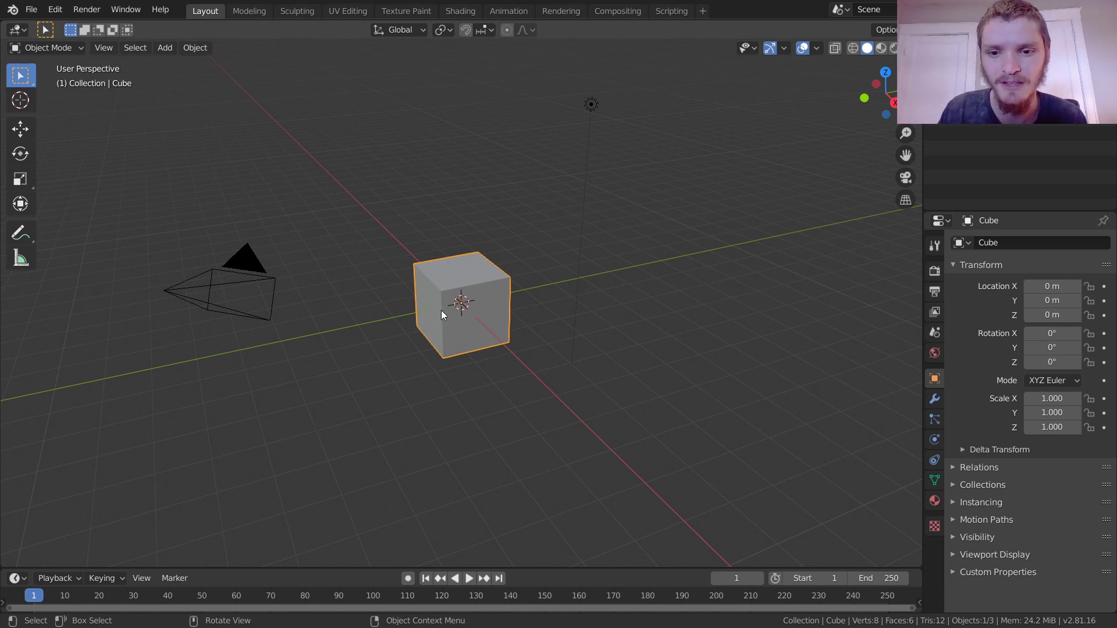
Keyframe the cube's location at frame 1 and set the animation end frame to 30.
{"action": "key", "text": "i"}
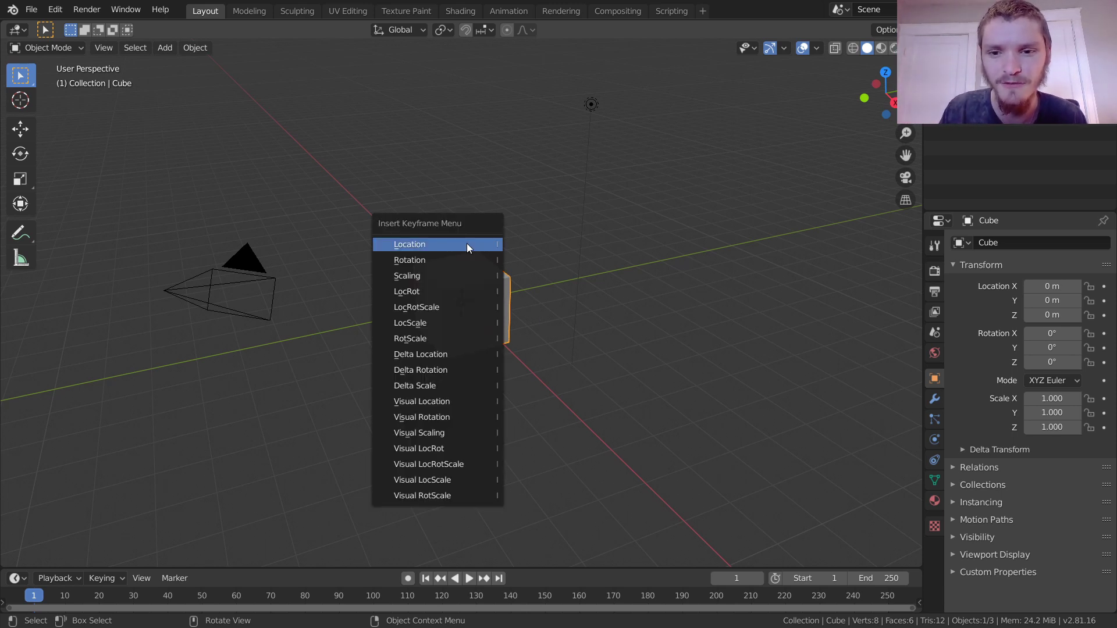
{"action": "left_click", "coordinate": [467, 245]}
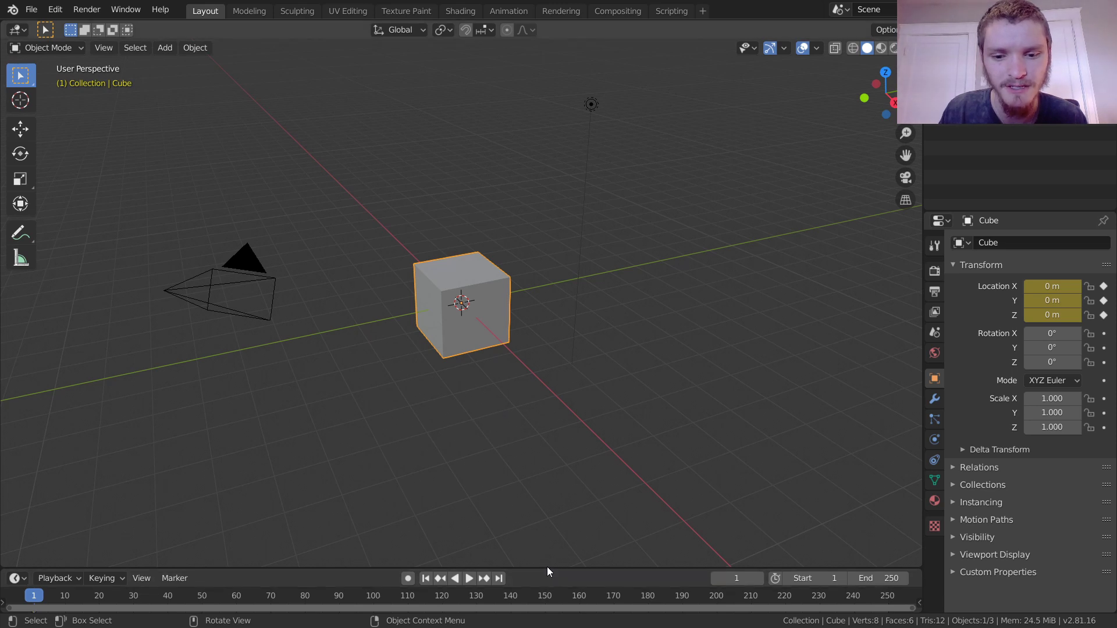
{"action": "left_click_drag", "start_coordinate": [546, 568], "coordinate": [594, 482]}
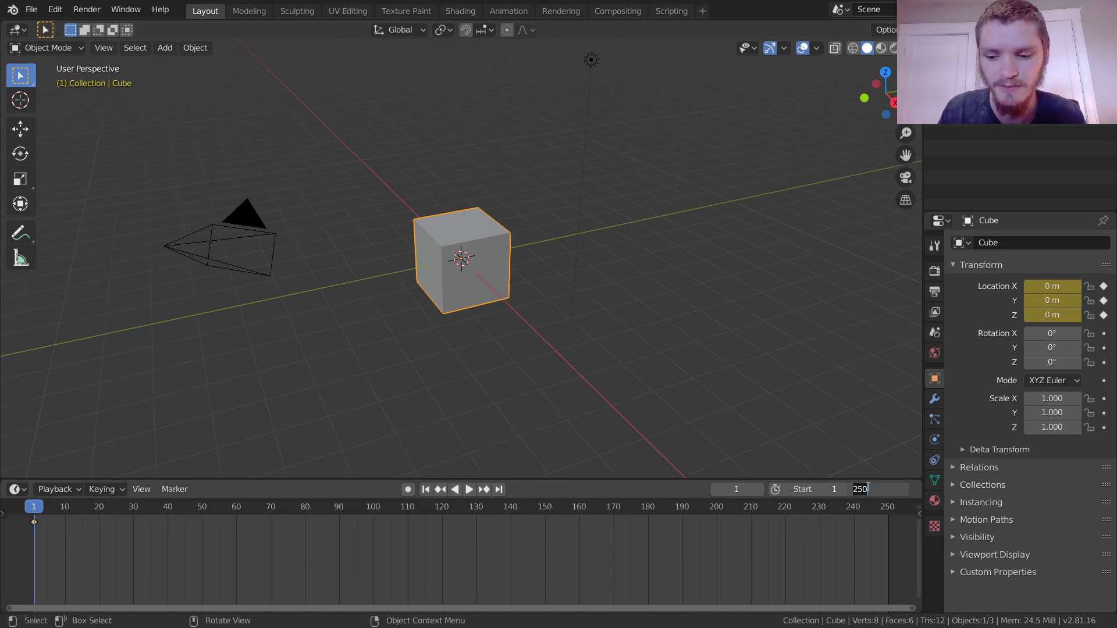
{"action": "key", "text": "Return"}
{"action": "key", "text": "shift+Right"}
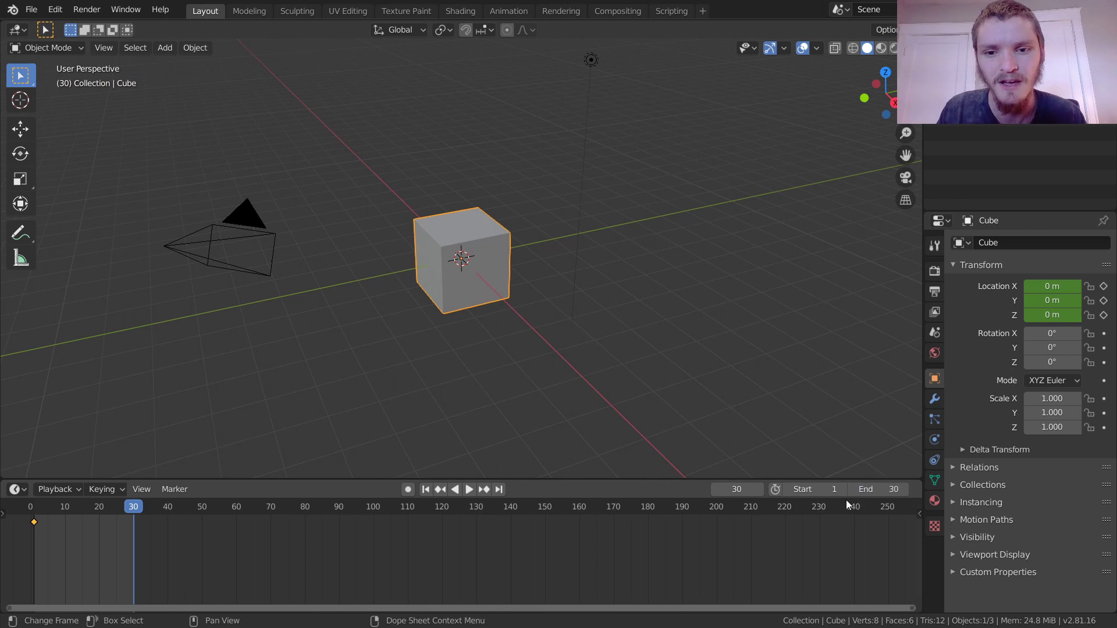
{"action": "scroll", "coordinate": [542, 252], "scroll_direction": "down", "scroll_amount": 3}
At frame 30, raise the cube about 5.5 m along Z and keyframe its location.
{"action": "key", "text": "g"}
{"action": "key", "text": "z"}
{"action": "left_click", "coordinate": [515, 160]}
{"action": "key", "text": "i"}
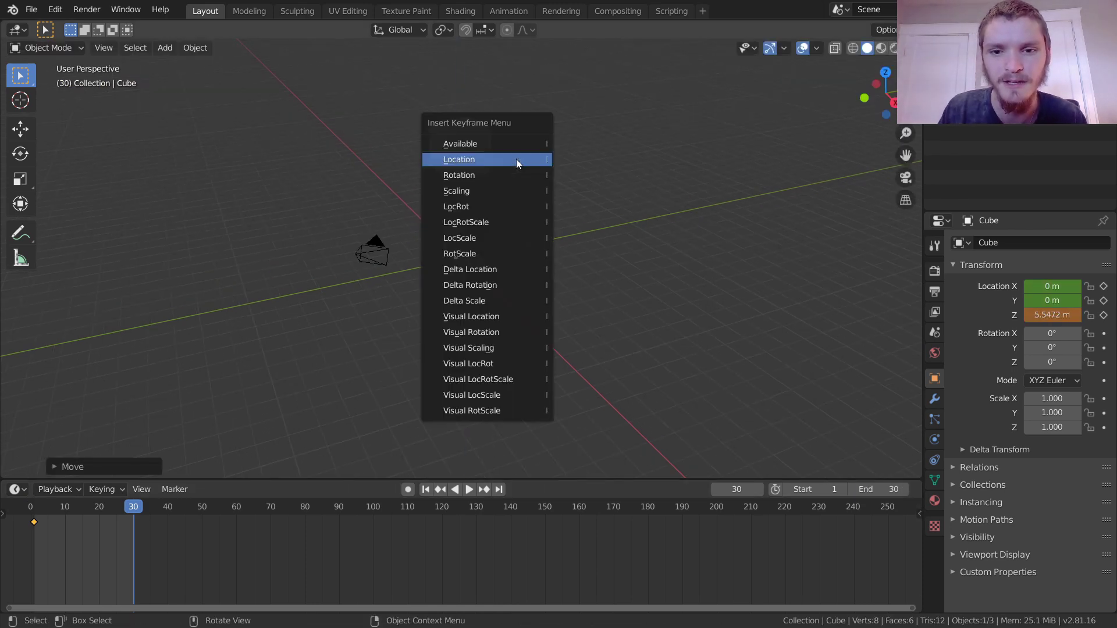
{"action": "left_click", "coordinate": [515, 159]}
Set the keyframe interpolation to Linear and play the 30-frame rise.
{"action": "key", "text": "space"}
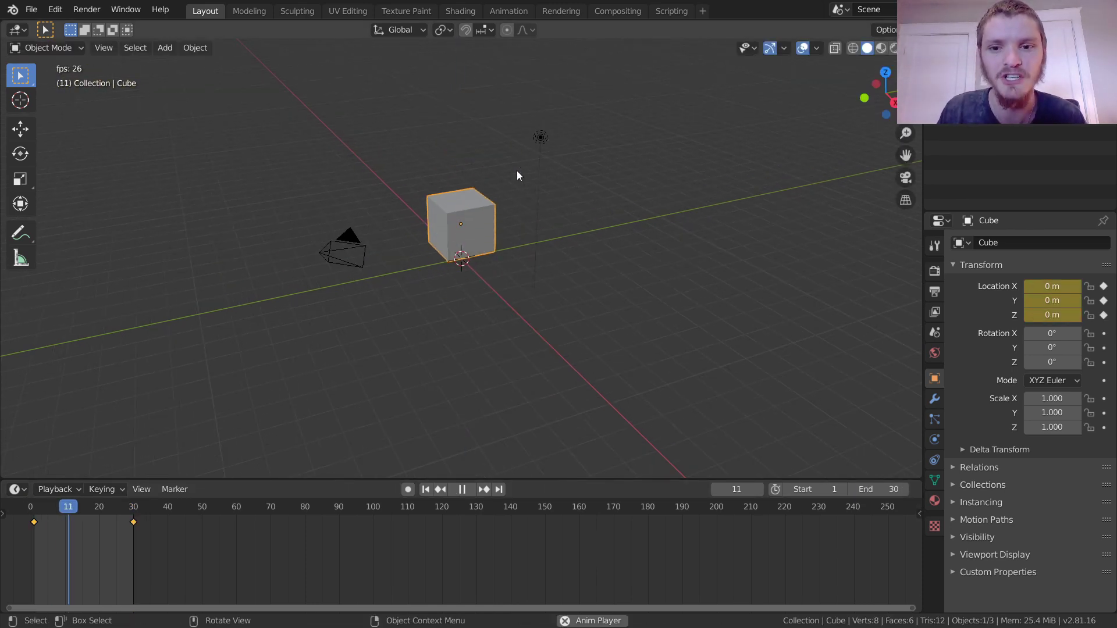
{"action": "key", "text": "space"}
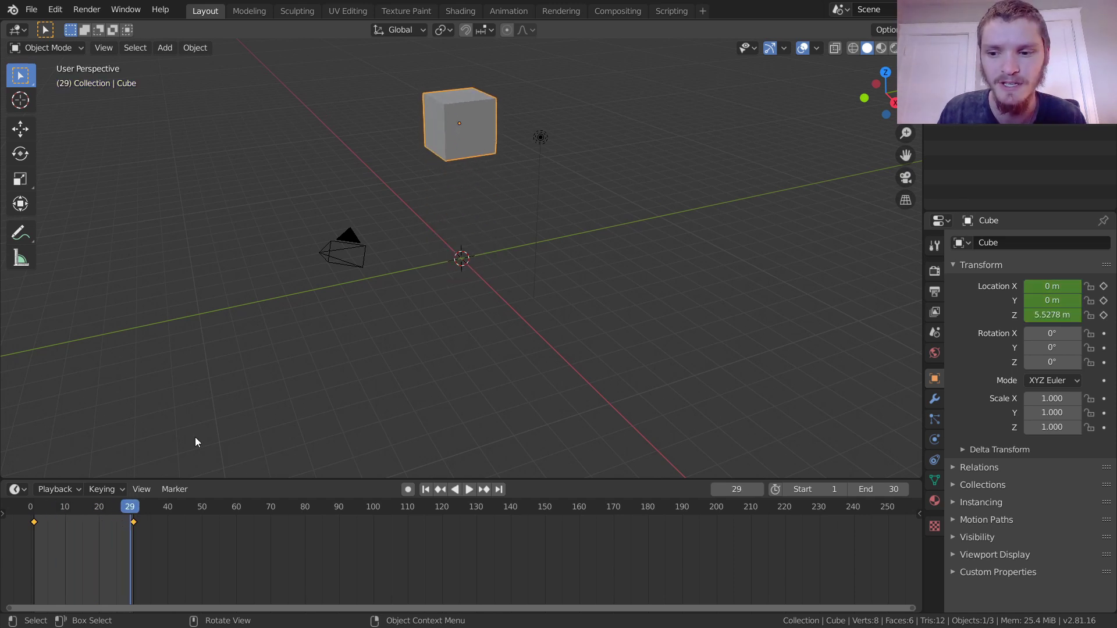
{"action": "key", "text": "t"}
{"action": "left_click", "coordinate": [106, 533]}
{"action": "key", "text": "space"}
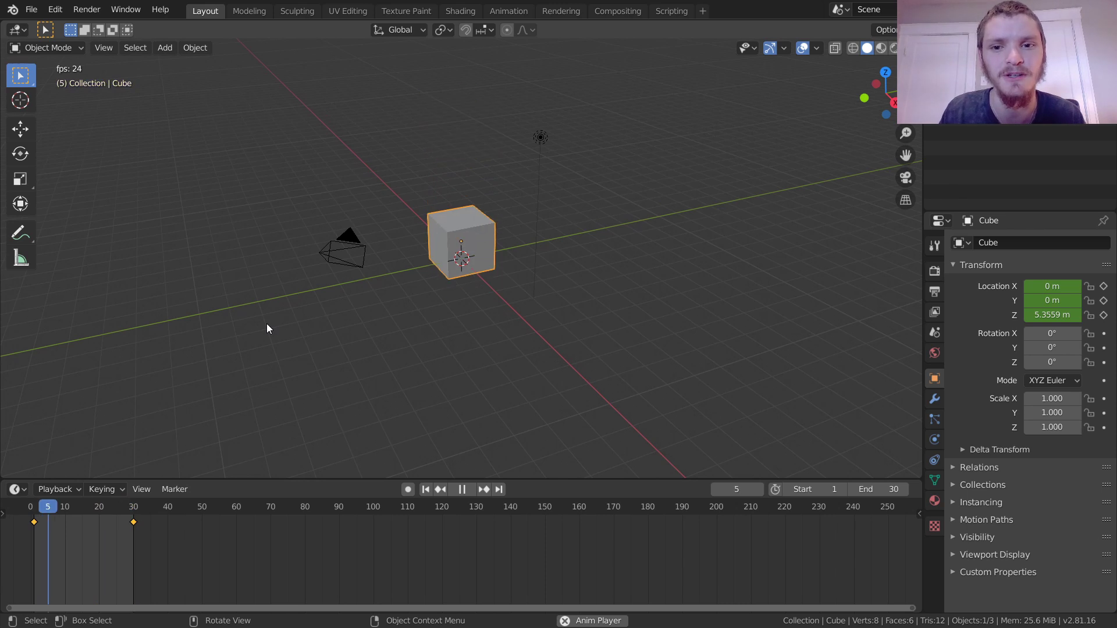
At frame 20, move the cube toward the upper left without a keyframe and replay to test.
{"action": "key", "text": "space"}
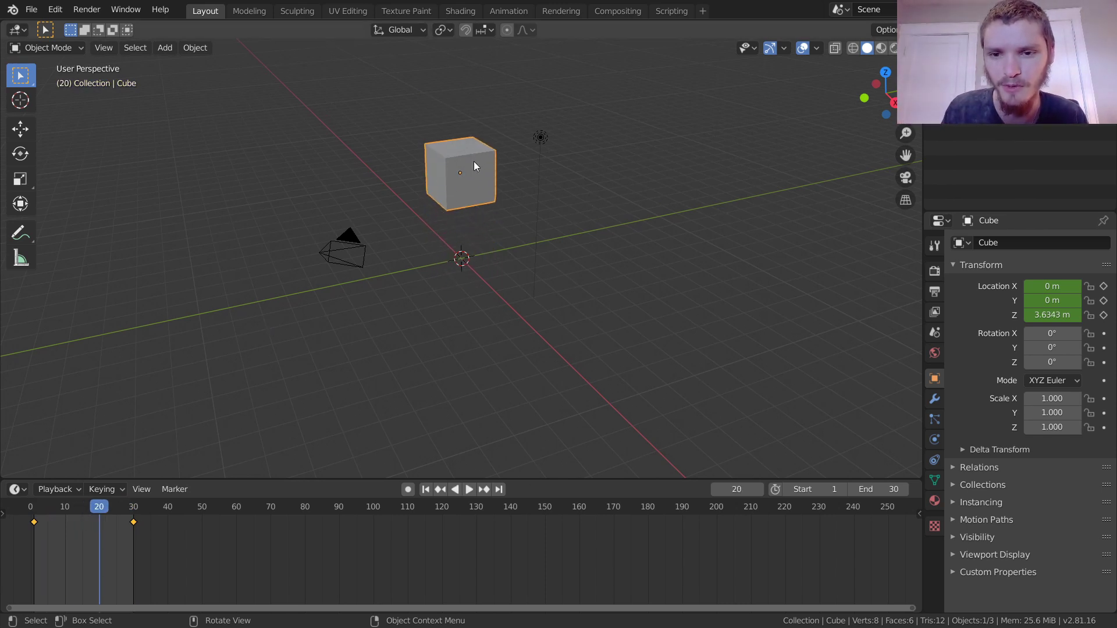
{"action": "left_click_drag", "start_coordinate": [474, 162], "coordinate": [245, 138]}
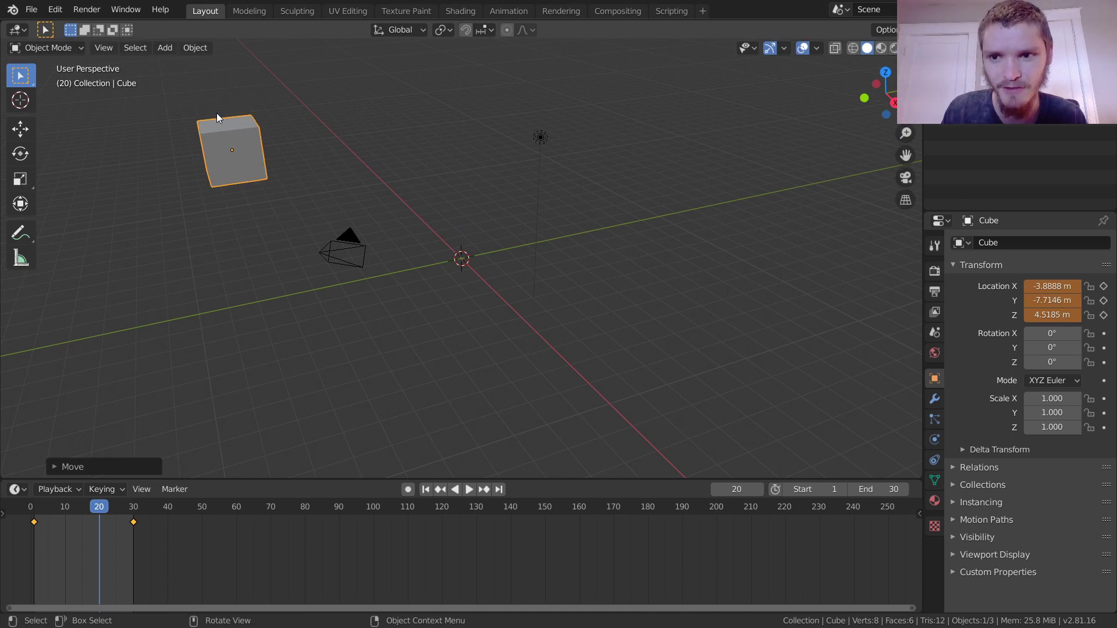
{"action": "key", "text": "space"}
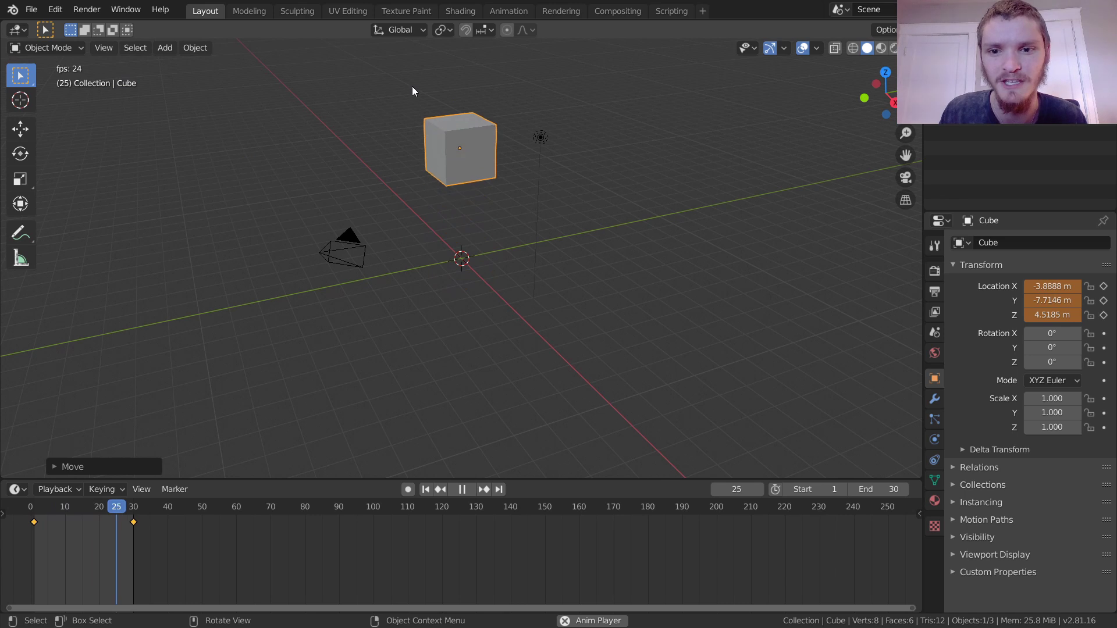
{"action": "key", "text": "space"}
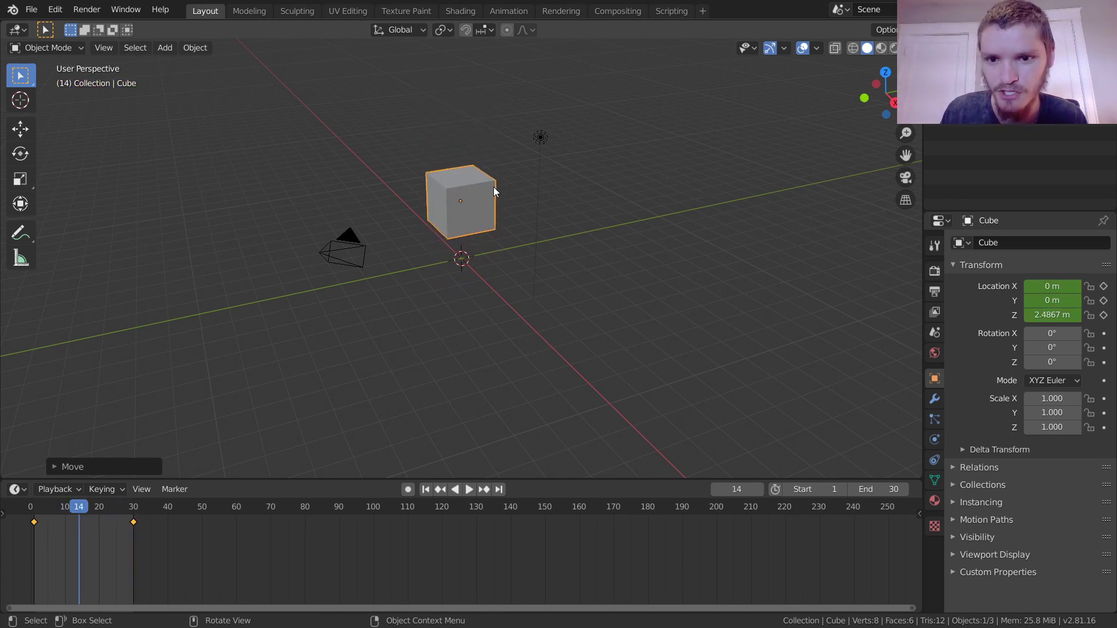
At frame 14, move the cube up-left, keyframe its location and play the bent path.
{"action": "left_click_drag", "start_coordinate": [493, 187], "coordinate": [312, 162]}
{"action": "key", "text": "i"}
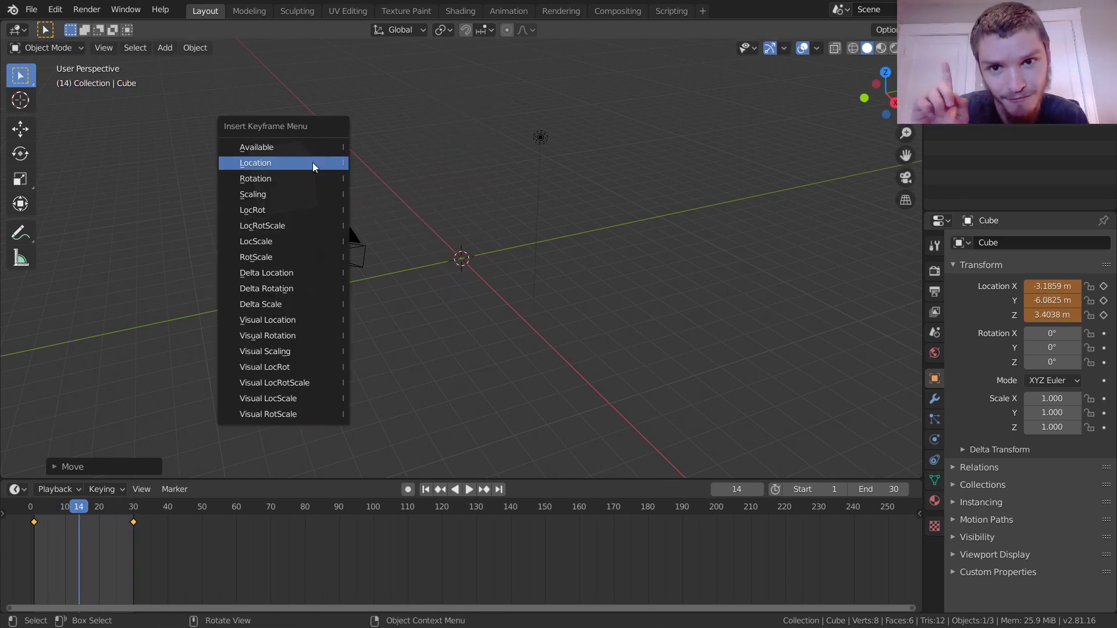
{"action": "left_click", "coordinate": [313, 162]}
{"action": "key", "text": "space"}
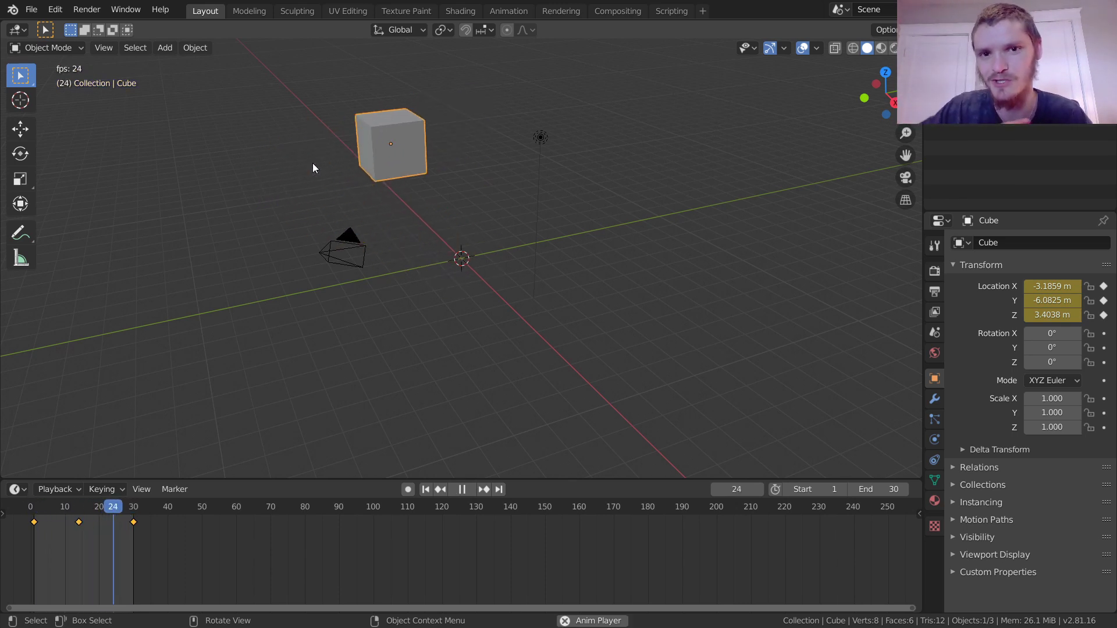
{"action": "key", "text": "Escape"}
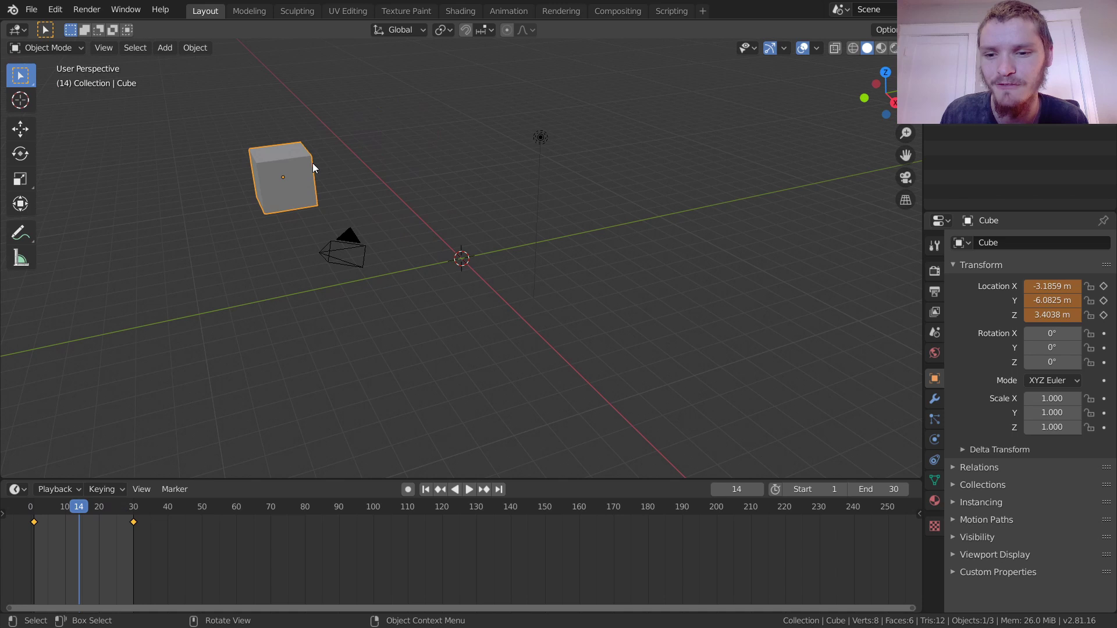
Recentre the view and expand the cube's Delta Transform panel in Object Properties.
{"action": "middle_click_drag", "start_coordinate": [334, 147], "coordinate": [359, 176], "text": "shift"}
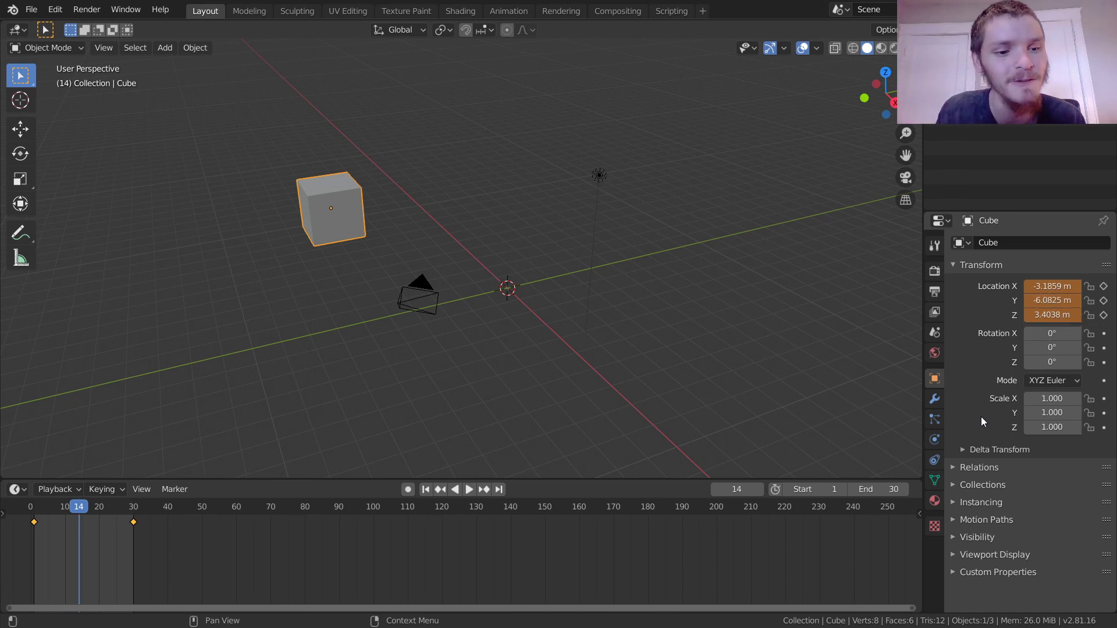
{"action": "left_click", "coordinate": [987, 451]}
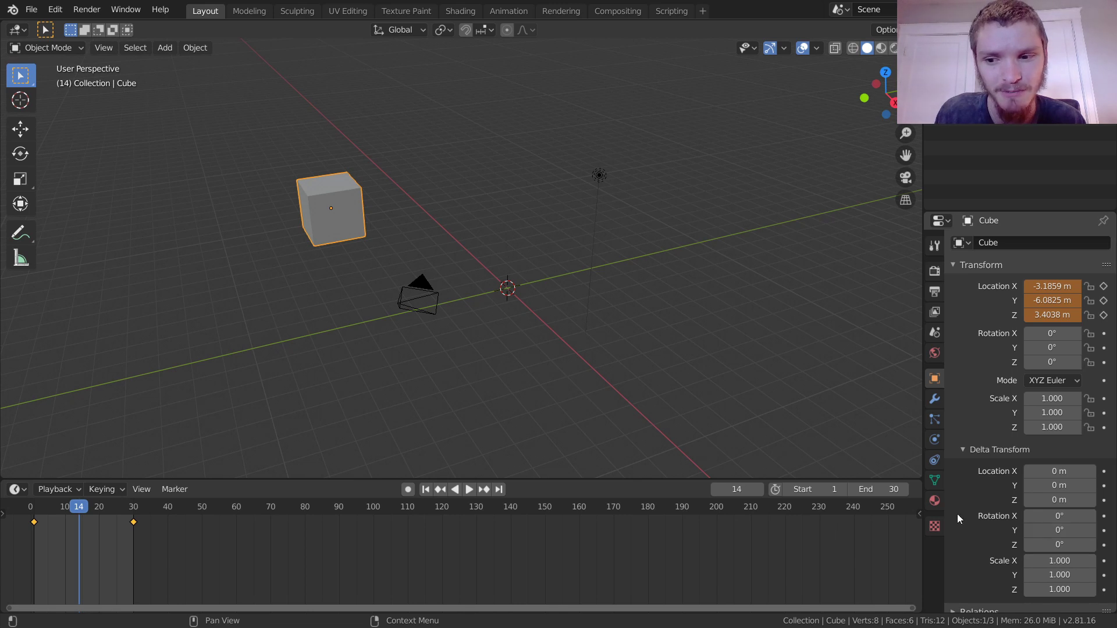
Set Delta Location X -6.868 m, Y 3.2 m and Z 1.17 m, replaying to check.
{"action": "key", "text": "space"}
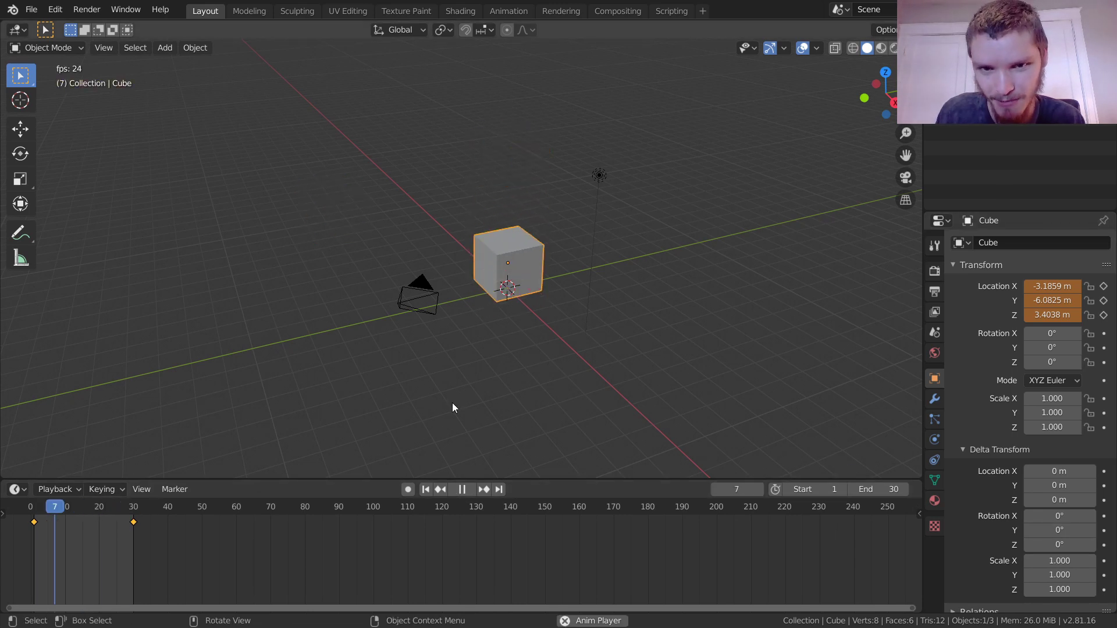
{"action": "key", "text": "space"}
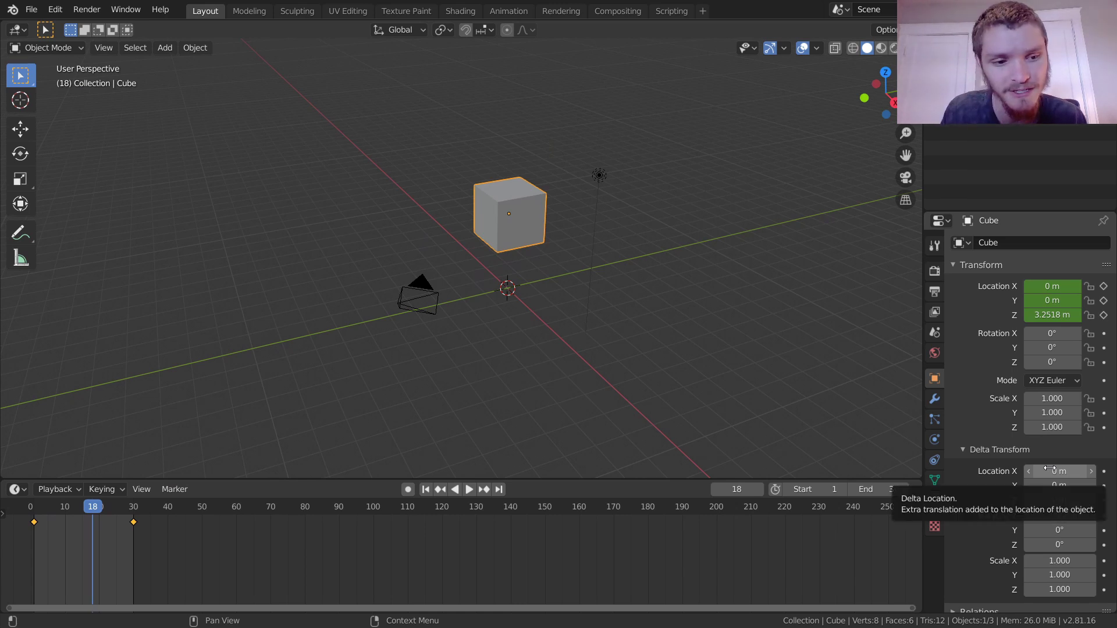
{"action": "left_click_drag", "start_coordinate": [1049, 469], "coordinate": [975, 469]}
{"action": "middle_click_drag", "start_coordinate": [476, 191], "coordinate": [546, 223]}
{"action": "key", "text": "space"}
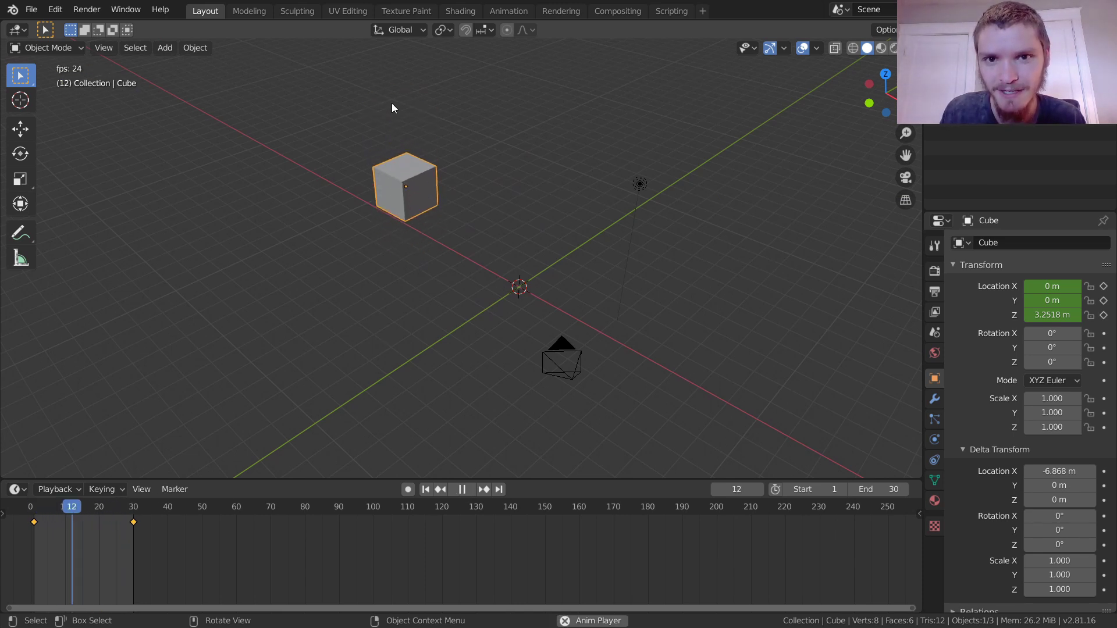
{"action": "left_click_drag", "start_coordinate": [1041, 485], "coordinate": [1083, 500]}
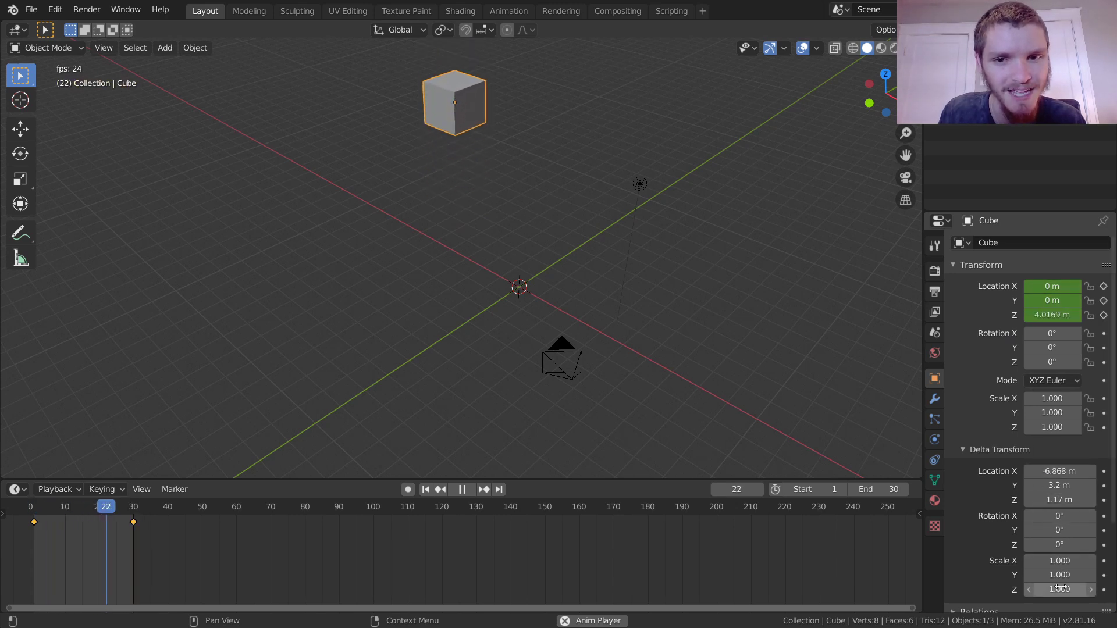
Keyframe the cube's rotation at frames 1 and 30 so it spins about Z.
{"action": "key", "text": "space"}
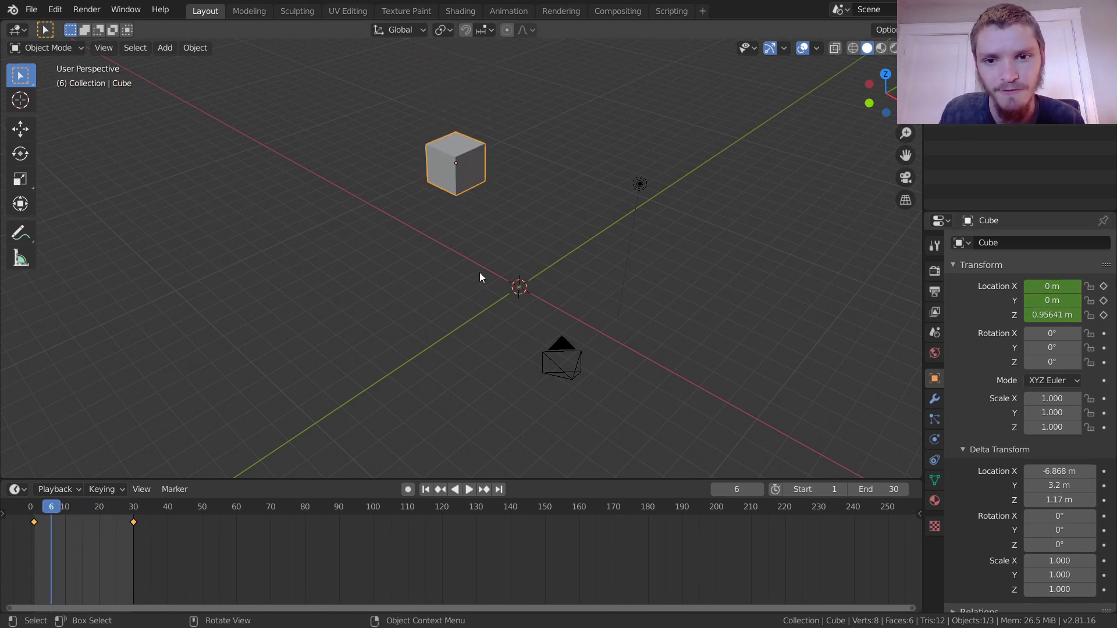
{"action": "key", "text": "shift+Left"}
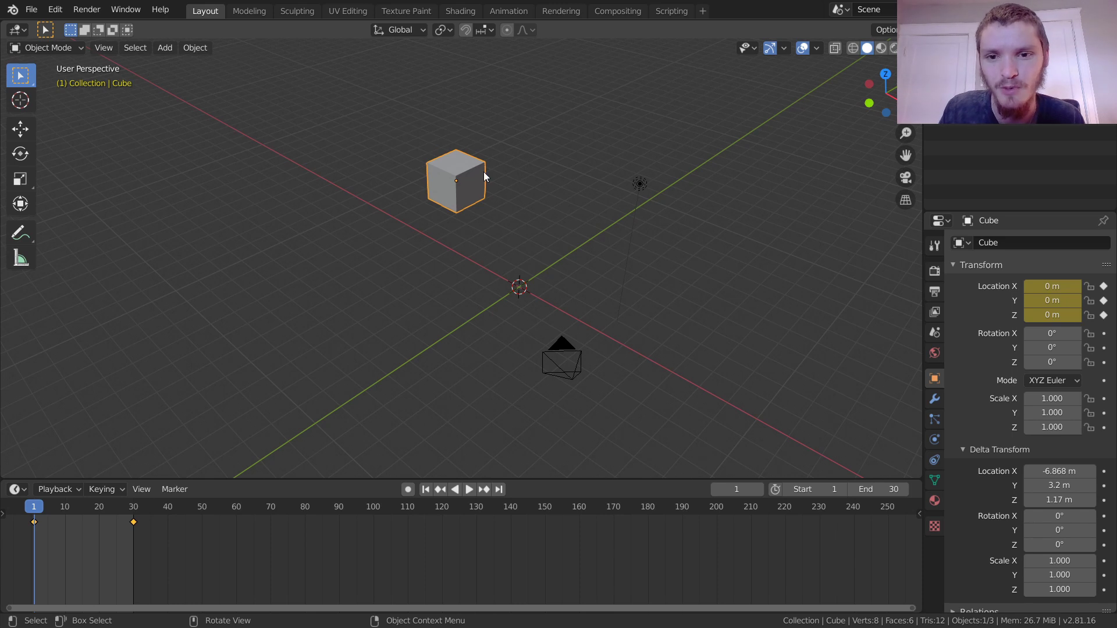
{"action": "key", "text": "i"}
{"action": "left_click", "coordinate": [462, 182]}
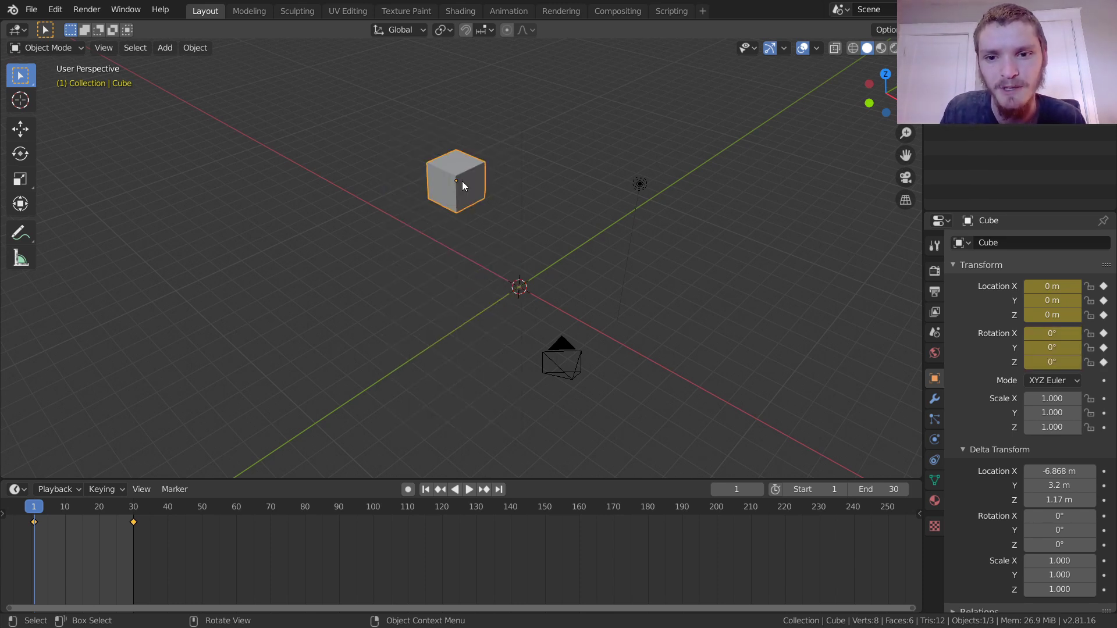
{"action": "key", "text": "shift+Right"}
{"action": "key", "text": "r"}
{"action": "key", "text": "z"}
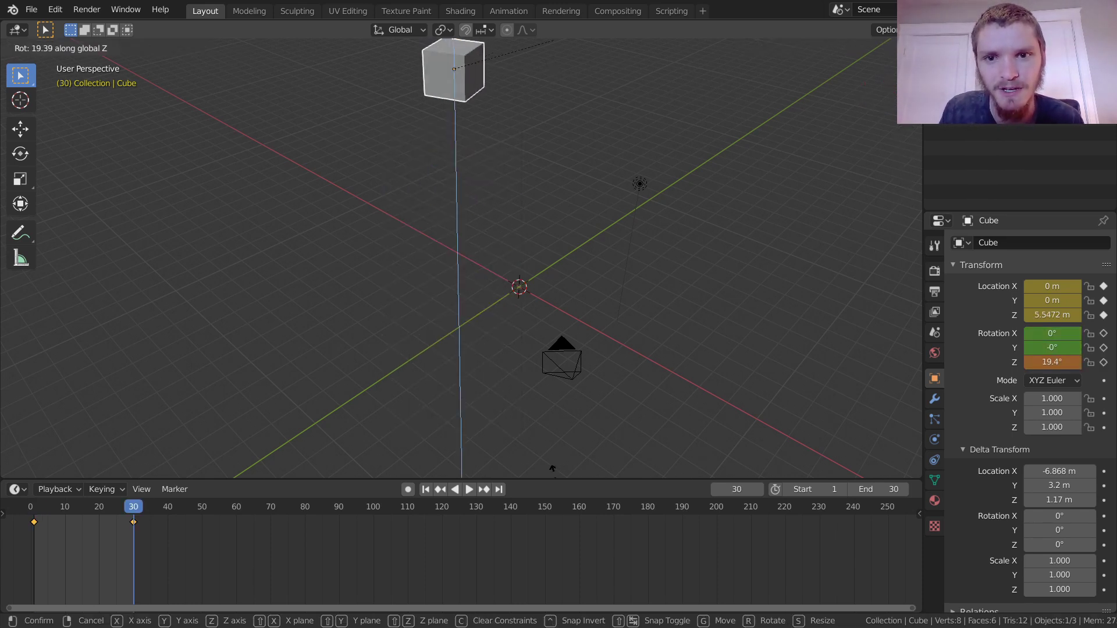
{"action": "left_click", "coordinate": [519, 394]}
{"action": "key", "text": "i"}
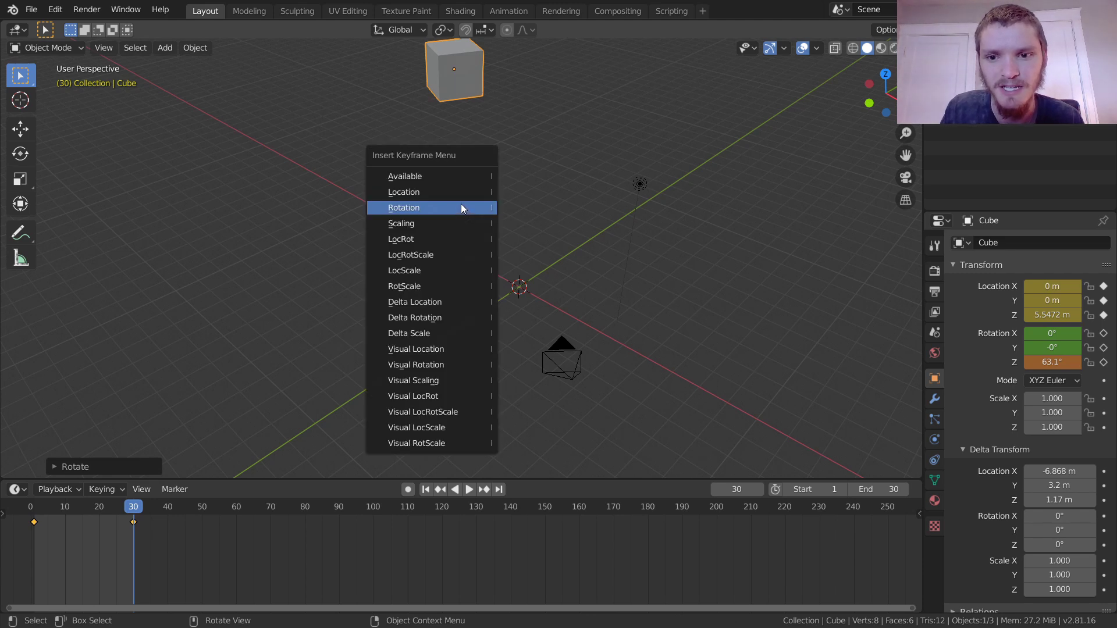
{"action": "left_click", "coordinate": [461, 204]}
{"action": "key", "text": "space"}
Set Delta Location Y to 8.1 m and Delta Rotation Y to -23.7°, replaying the animation.
{"action": "mouse_move", "coordinate": [461, 204]}
{"action": "middle_mouse_down"}
{"action": "mouse_move", "coordinate": [448, 179]}
{"action": "mouse_move", "coordinate": [459, 215]}
{"action": "middle_mouse_up"}
{"action": "key", "text": "space"}
{"action": "left_click_drag", "start_coordinate": [1059, 486], "coordinate": [1105, 486]}
{"action": "key", "text": "space"}
{"action": "key", "text": "space"}
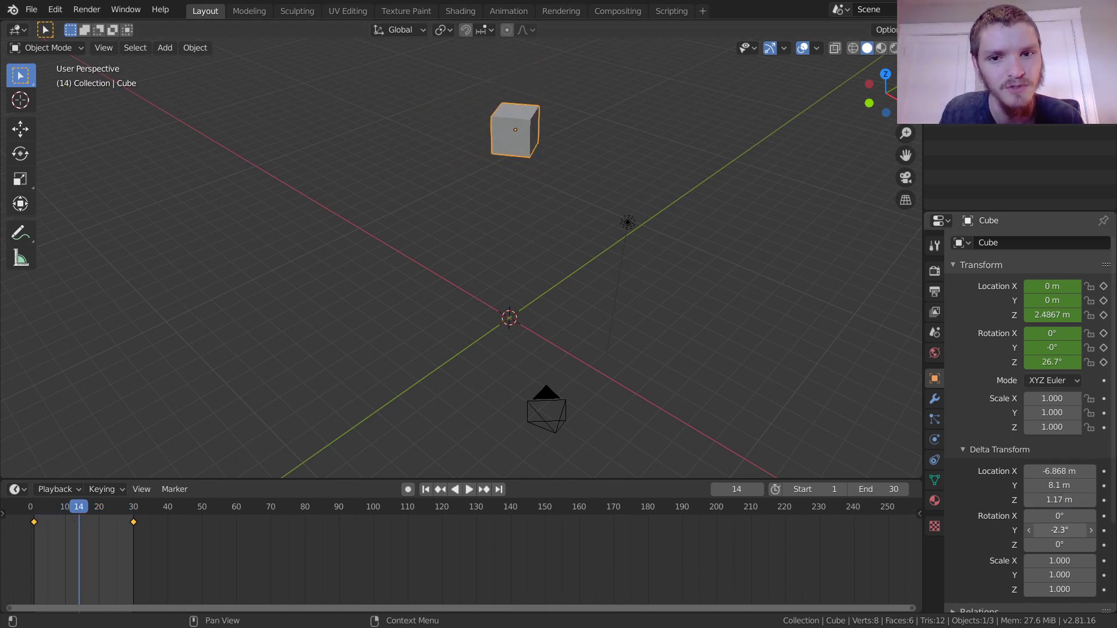
{"action": "left_click_drag", "start_coordinate": [1060, 530], "coordinate": [1039, 530]}
{"action": "key", "text": "space"}
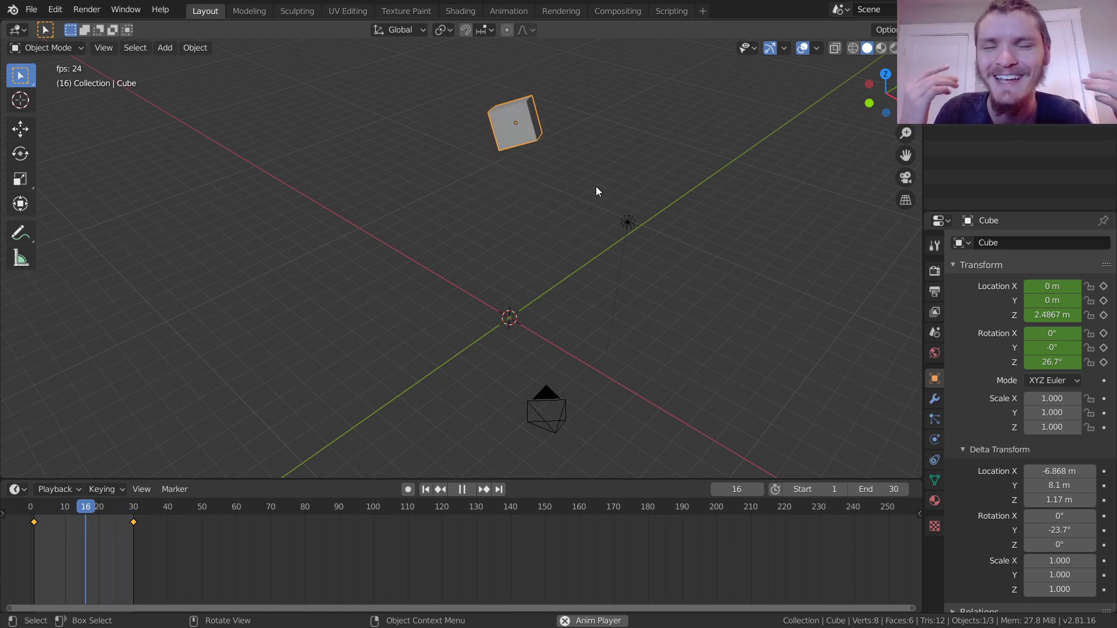
Orbit, stop at frame 22 and show the sidebar Transform readout (Z 4.0169 m, rotation 51.3°).
{"action": "key", "text": "space"}
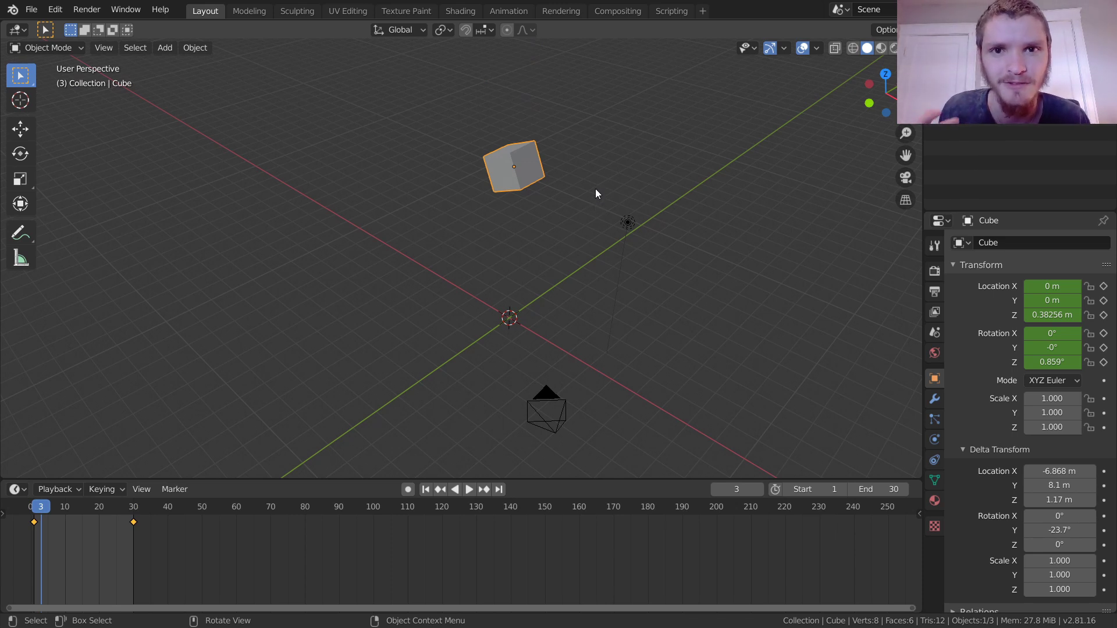
{"action": "middle_click_drag", "start_coordinate": [591, 189], "coordinate": [504, 250]}
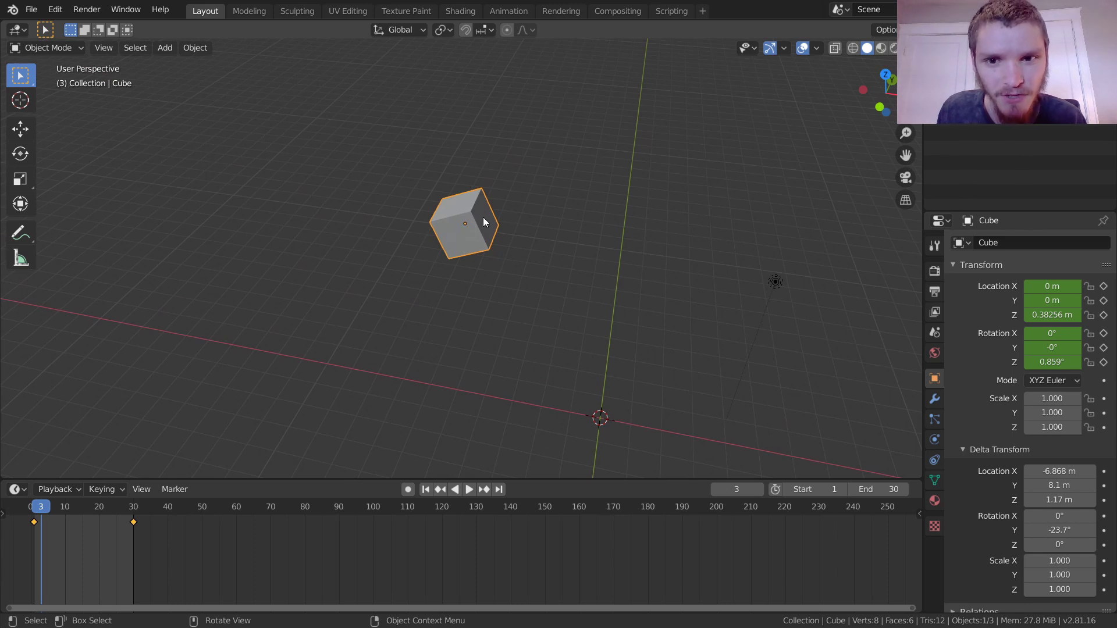
{"action": "key", "text": "space"}
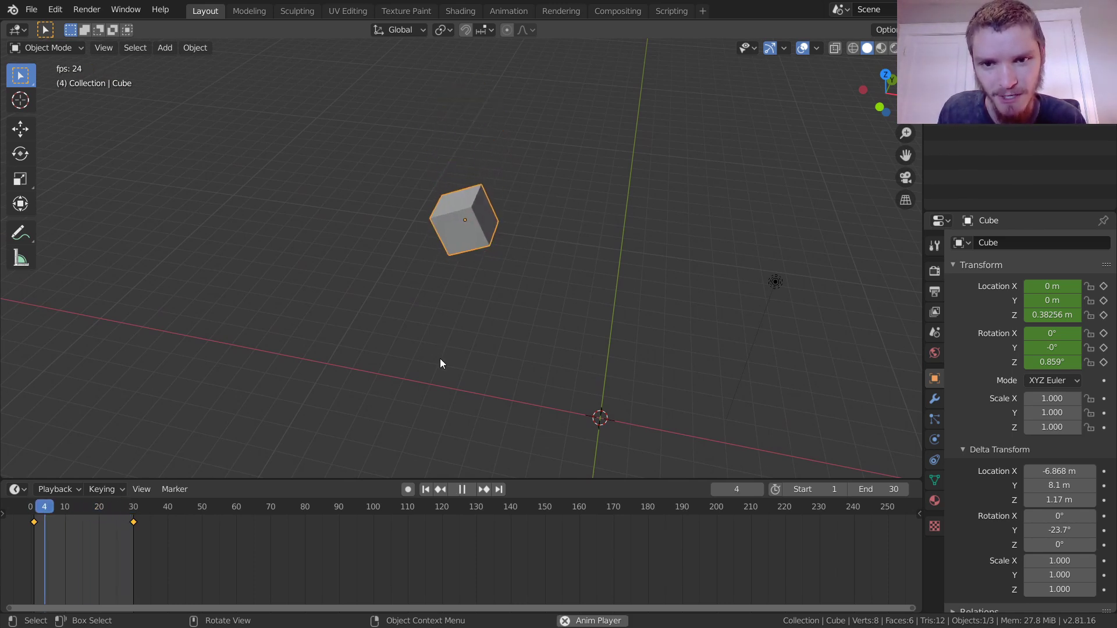
{"action": "key", "text": "space"}
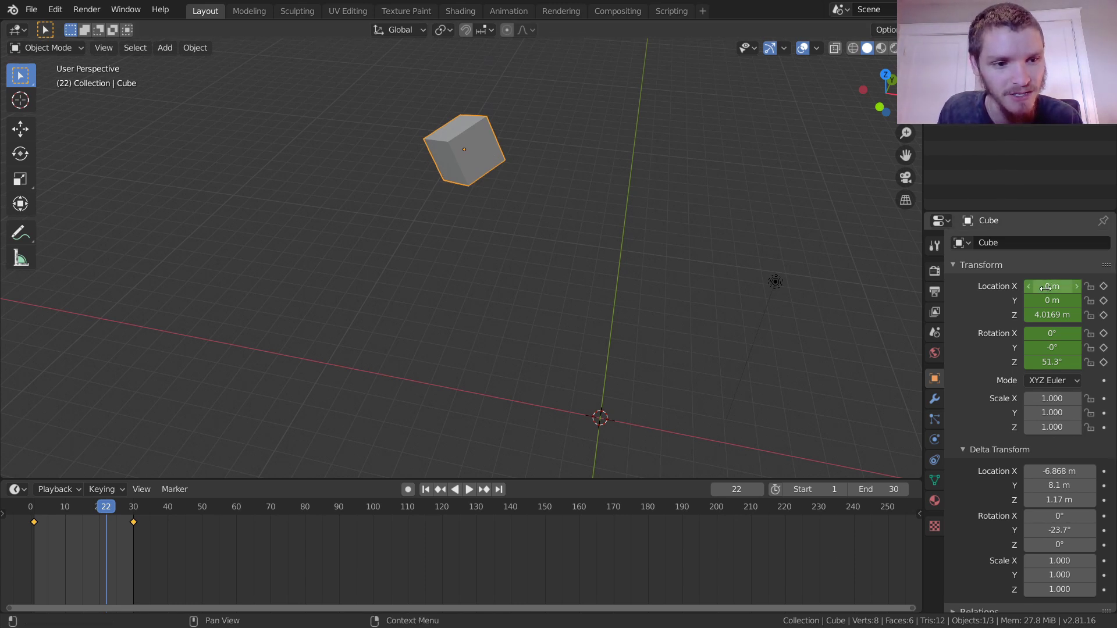
{"action": "key", "text": "n"}
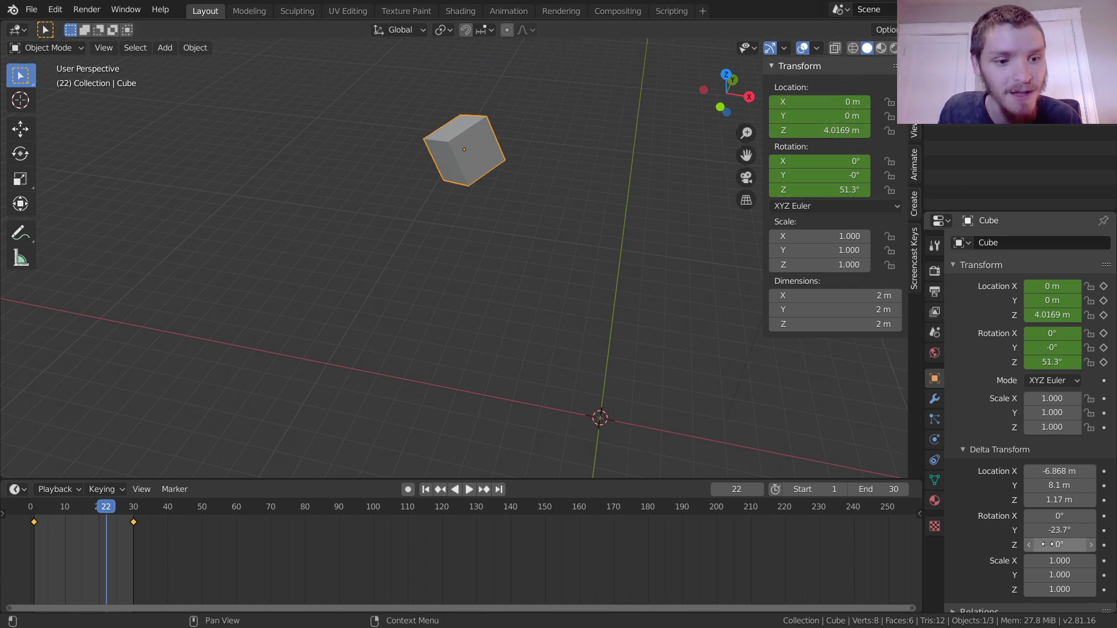
Set Delta Scale X to 1.640 and Delta Location Z to 2.59 m, replaying and orbiting to check.
{"action": "key", "text": "space"}
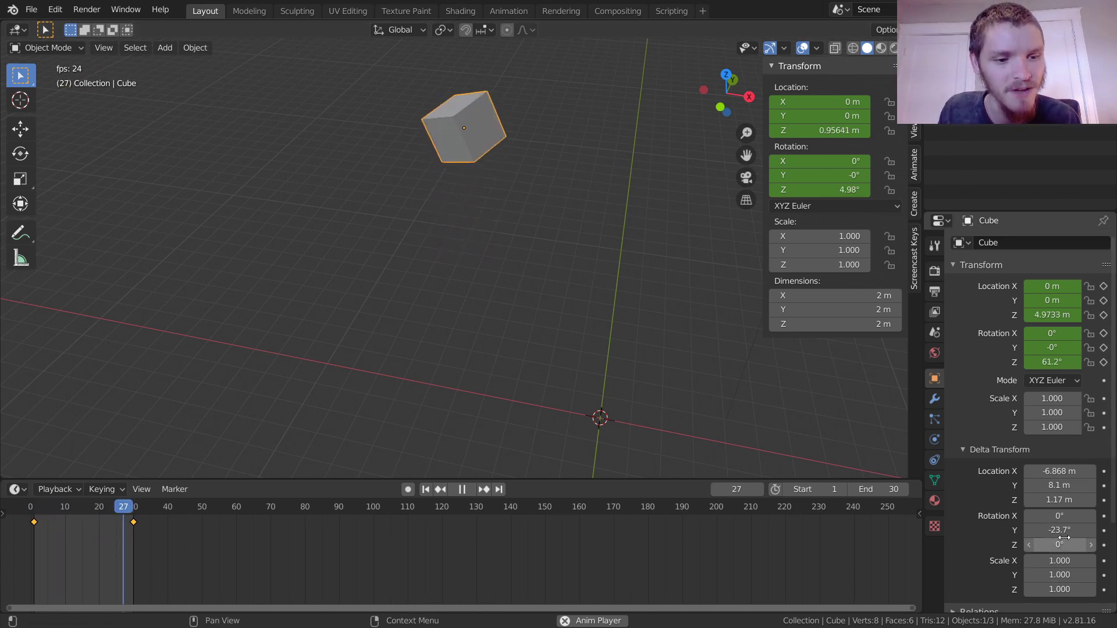
{"action": "key", "text": "space"}
{"action": "key", "text": "space"}
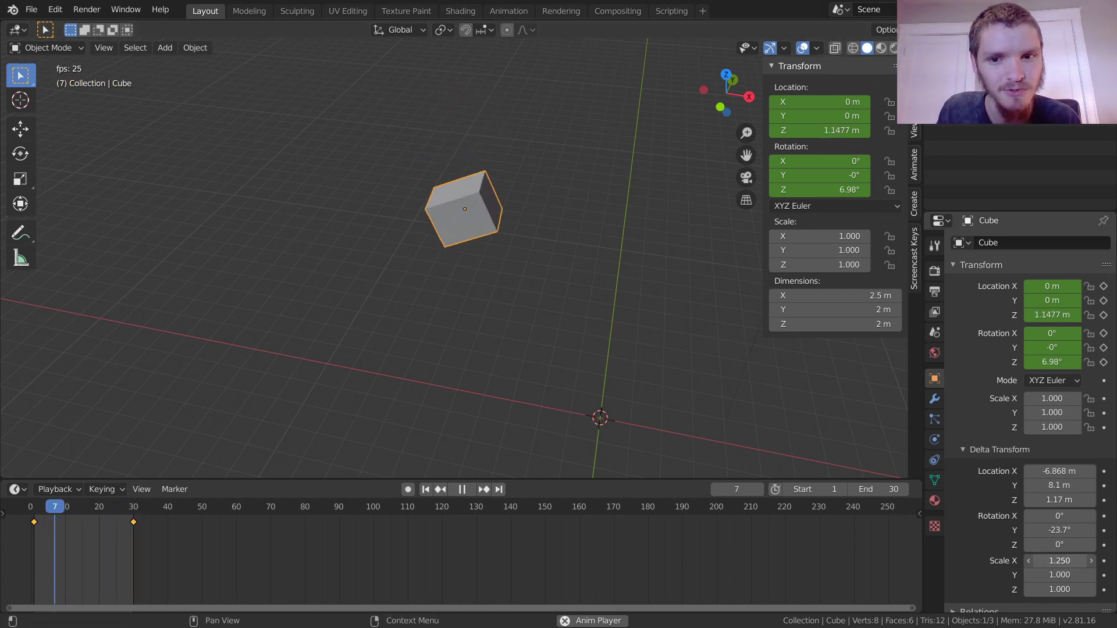
{"action": "left_click_drag", "start_coordinate": [1045, 561], "coordinate": [1083, 561]}
{"action": "middle_click_drag", "start_coordinate": [473, 218], "coordinate": [528, 195]}
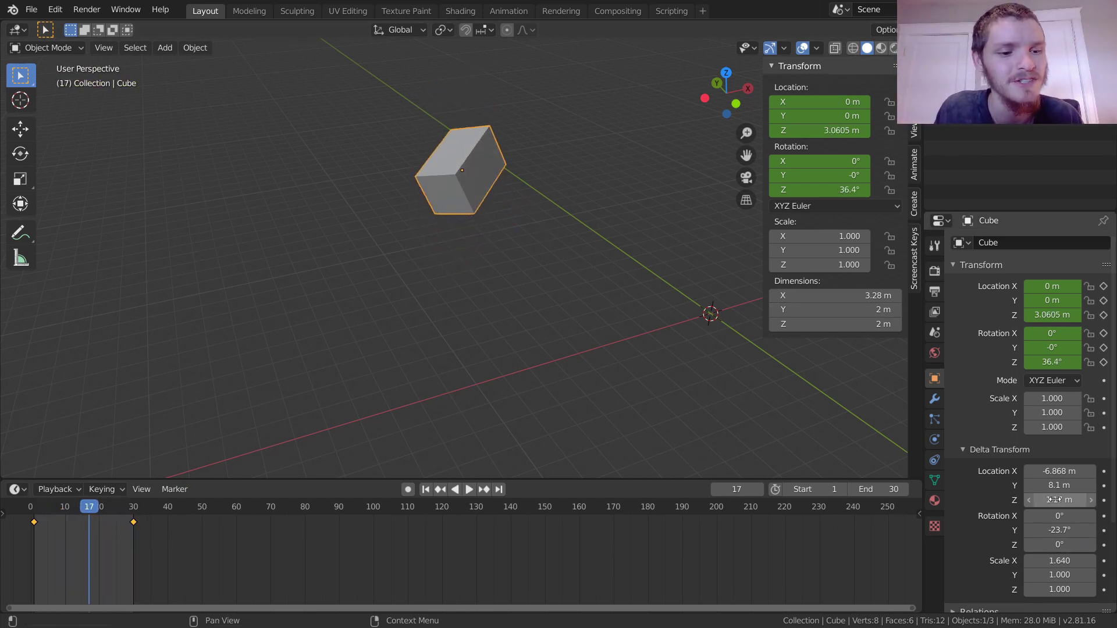
{"action": "middle_click_drag", "start_coordinate": [456, 131], "coordinate": [491, 124]}
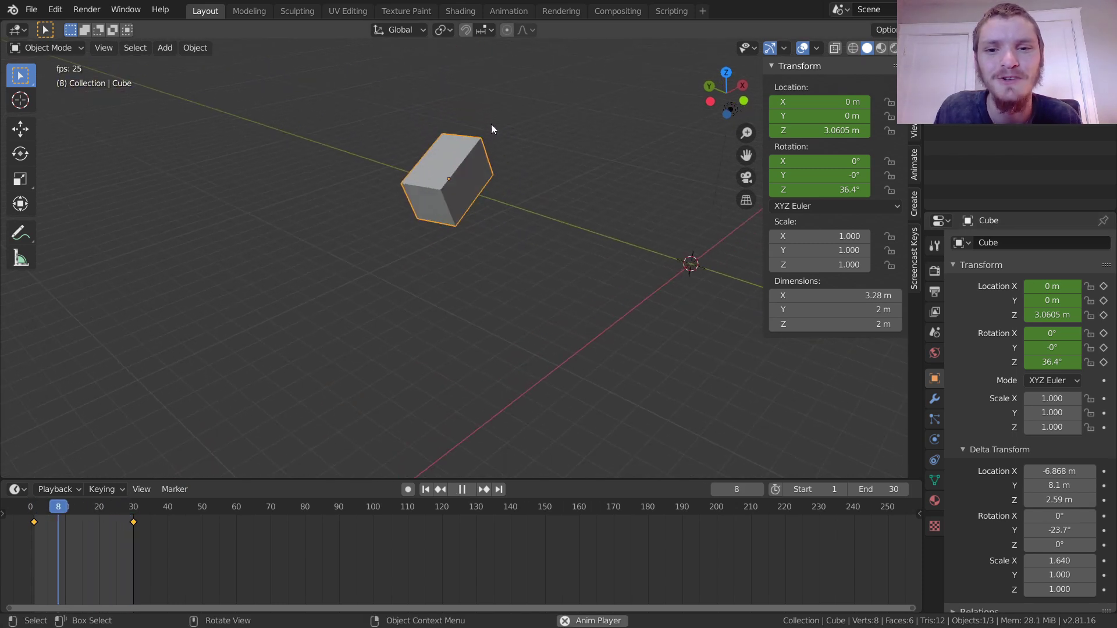